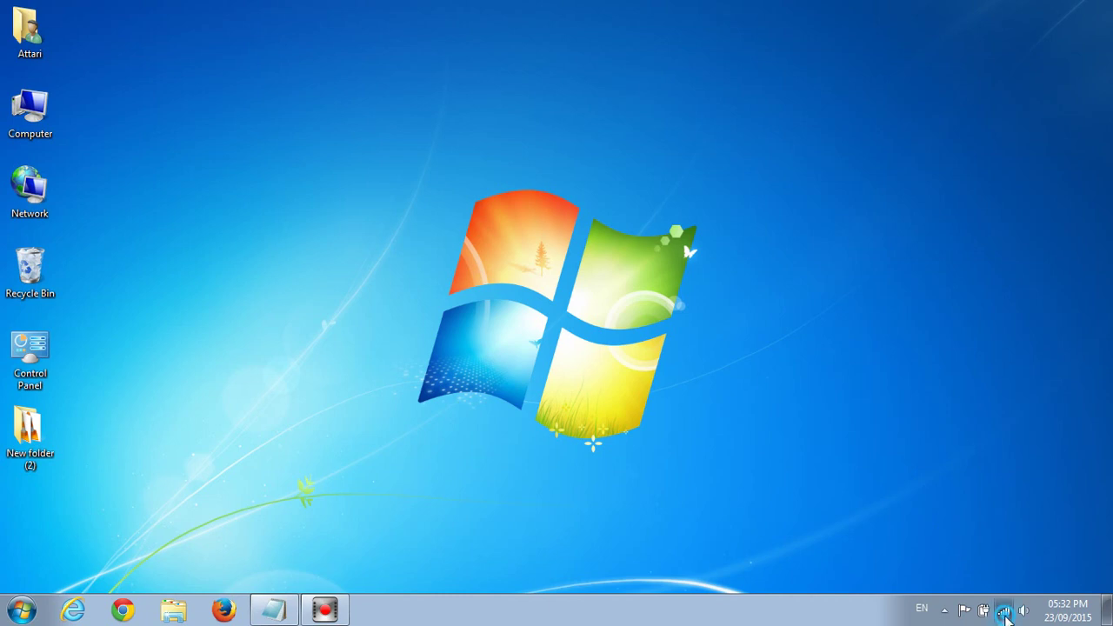
Step: Open the wireless network list from the taskbar tray, then dismiss it
{"action": "left_click", "coordinate": [1004, 610]}
{"action": "mouse_move", "coordinate": [915, 385]}
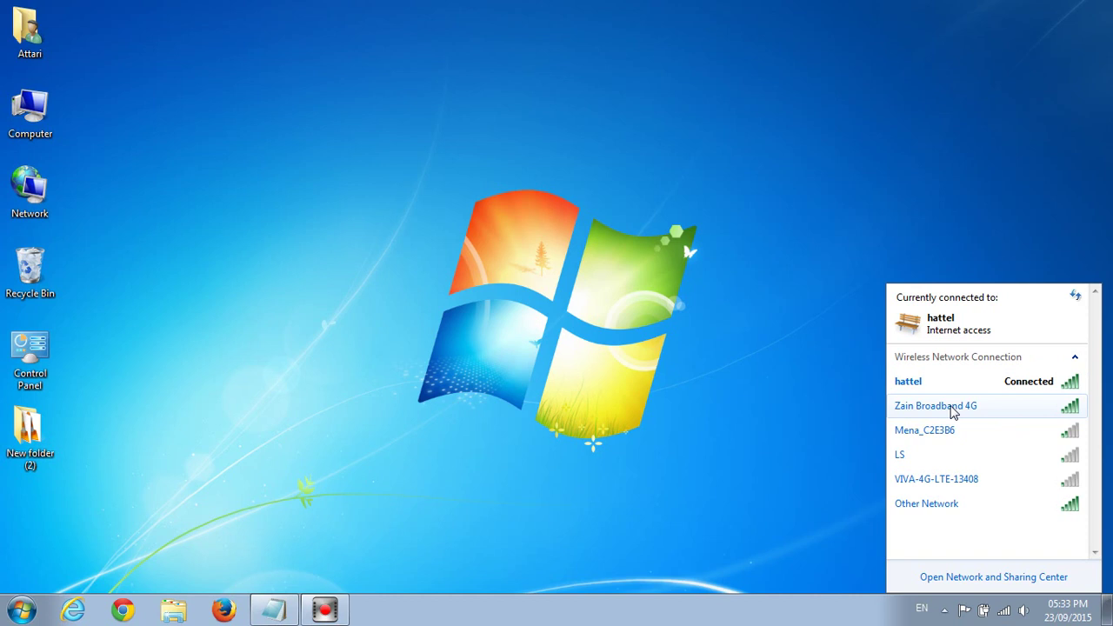
{"action": "left_click", "coordinate": [783, 427]}
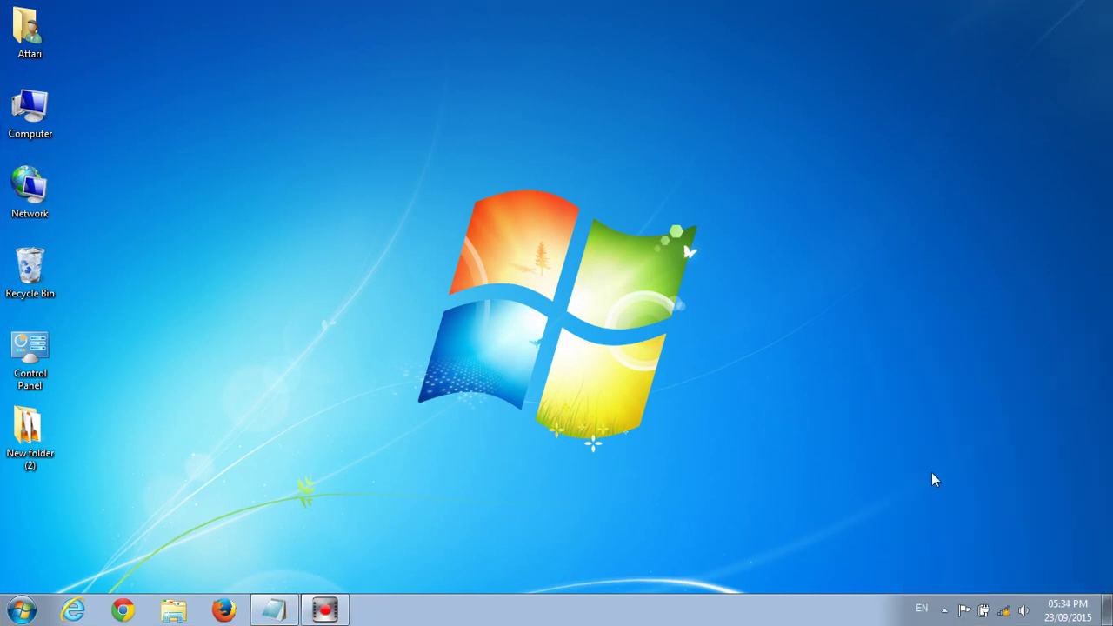
Step: Reopen the wireless list, now showing not connected, and scroll through it to the Other Network entry
{"action": "left_click", "coordinate": [1003, 610]}
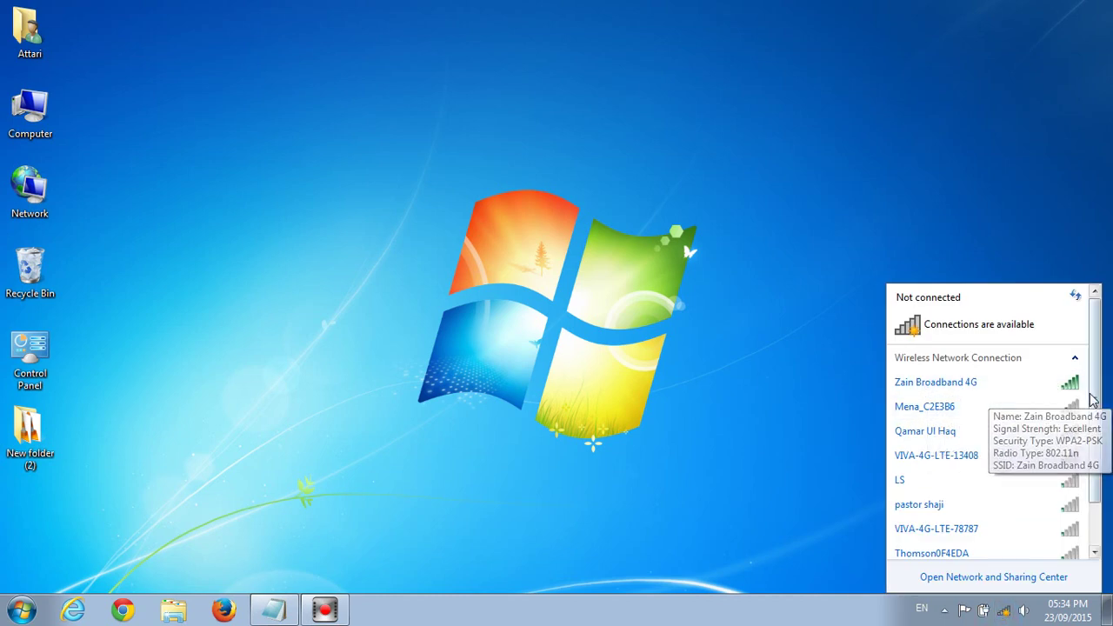
{"action": "scroll", "coordinate": [1094, 426], "scroll_direction": "down", "scroll_amount": 2}
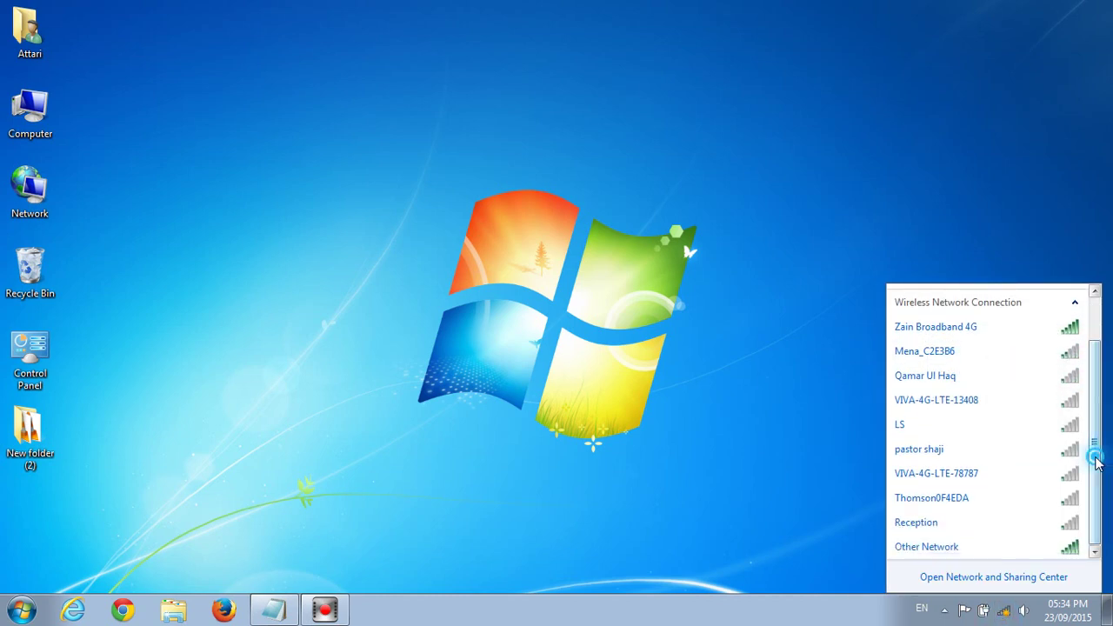
{"action": "left_click_drag", "start_coordinate": [1096, 461], "coordinate": [1092, 393]}
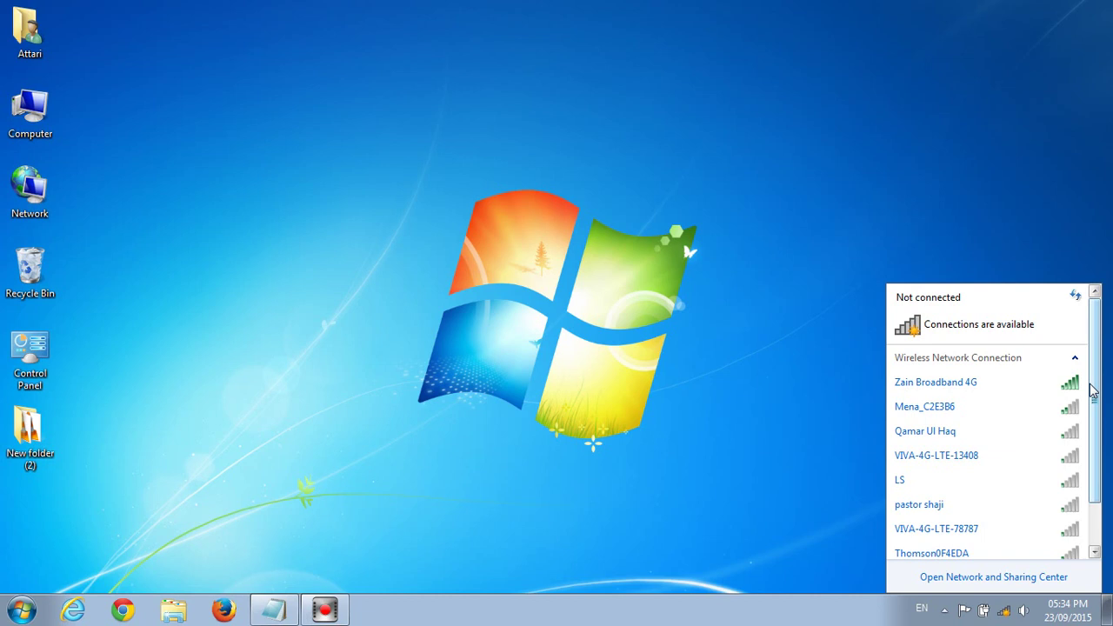
{"action": "left_click_drag", "start_coordinate": [1092, 391], "coordinate": [1096, 464]}
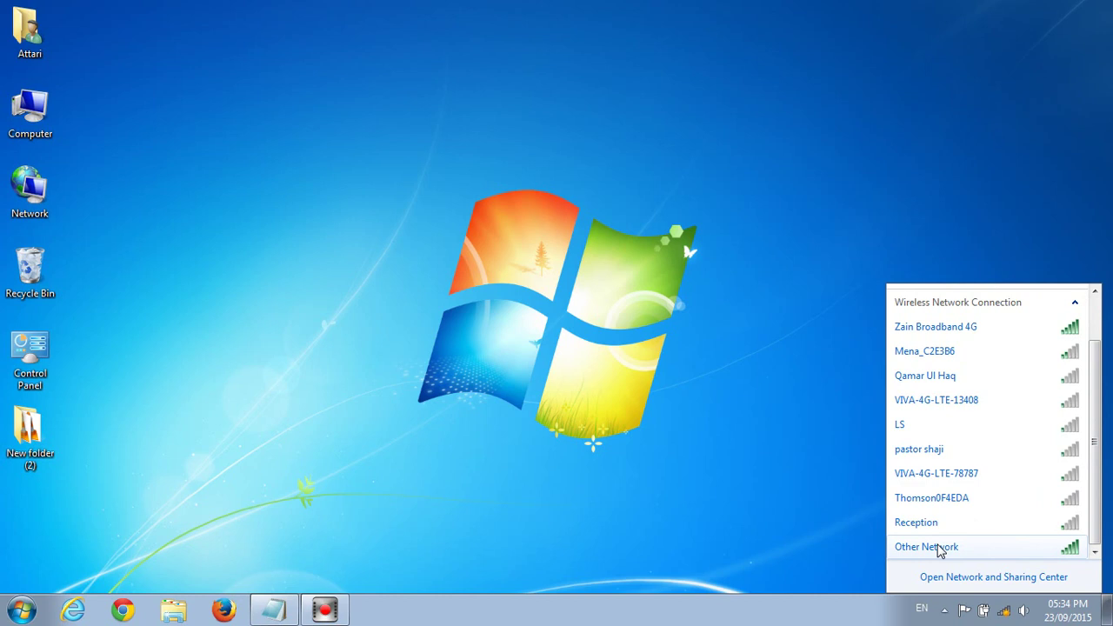
Step: Choose Other Network and enter hattel as the hidden network's name
{"action": "mouse_move", "coordinate": [950, 546]}
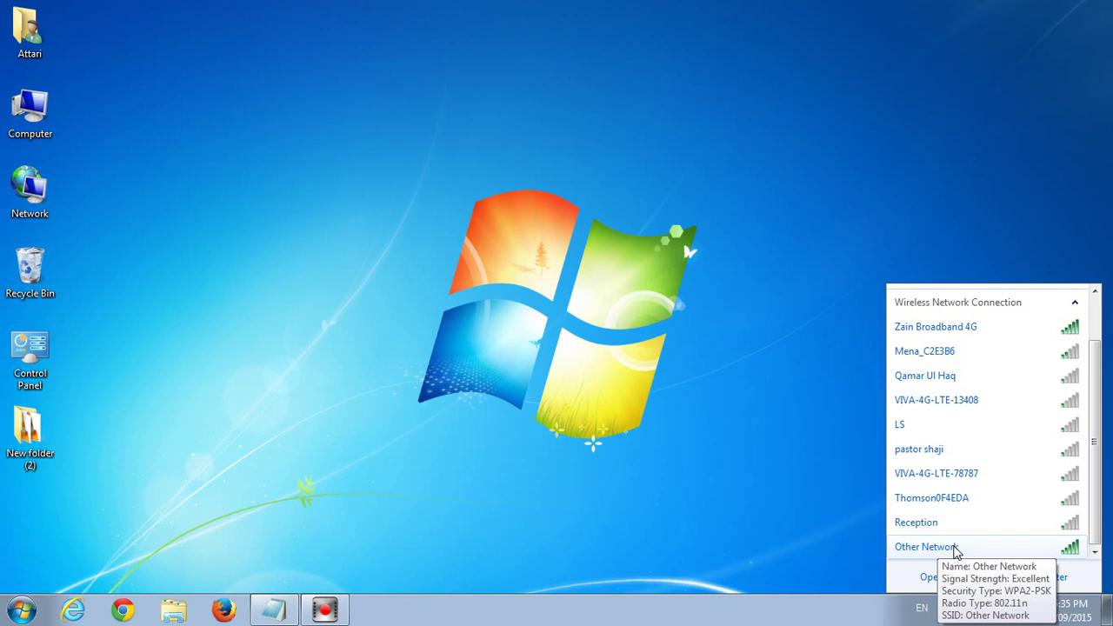
{"action": "left_click", "coordinate": [955, 548]}
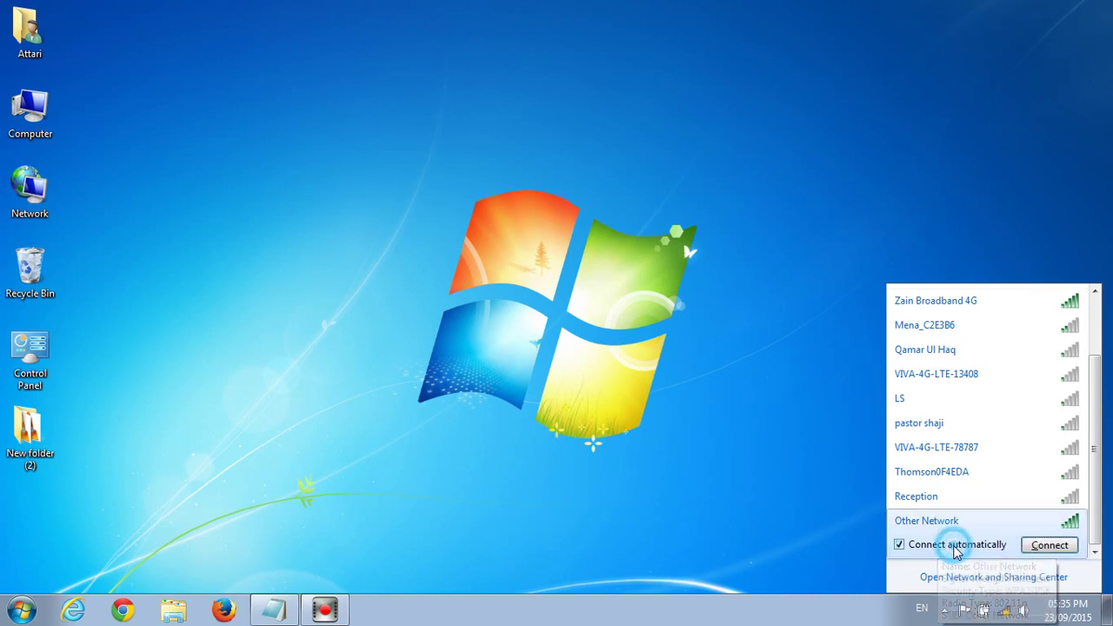
{"action": "left_click", "coordinate": [1035, 554]}
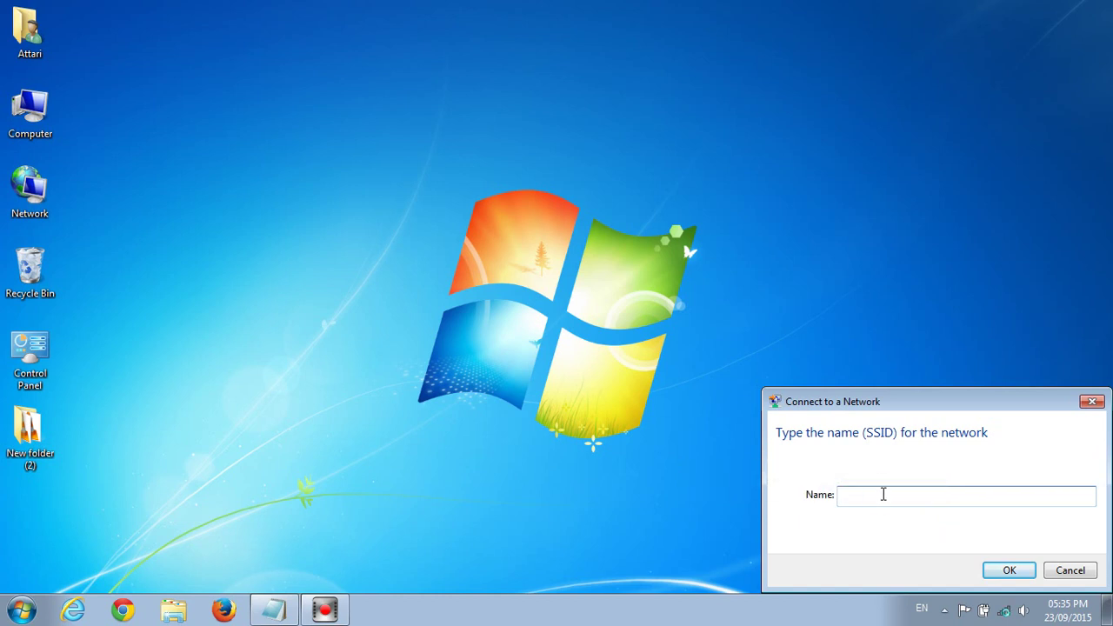
{"action": "type", "text": "hattel"}
{"action": "left_click", "coordinate": [1006, 574]}
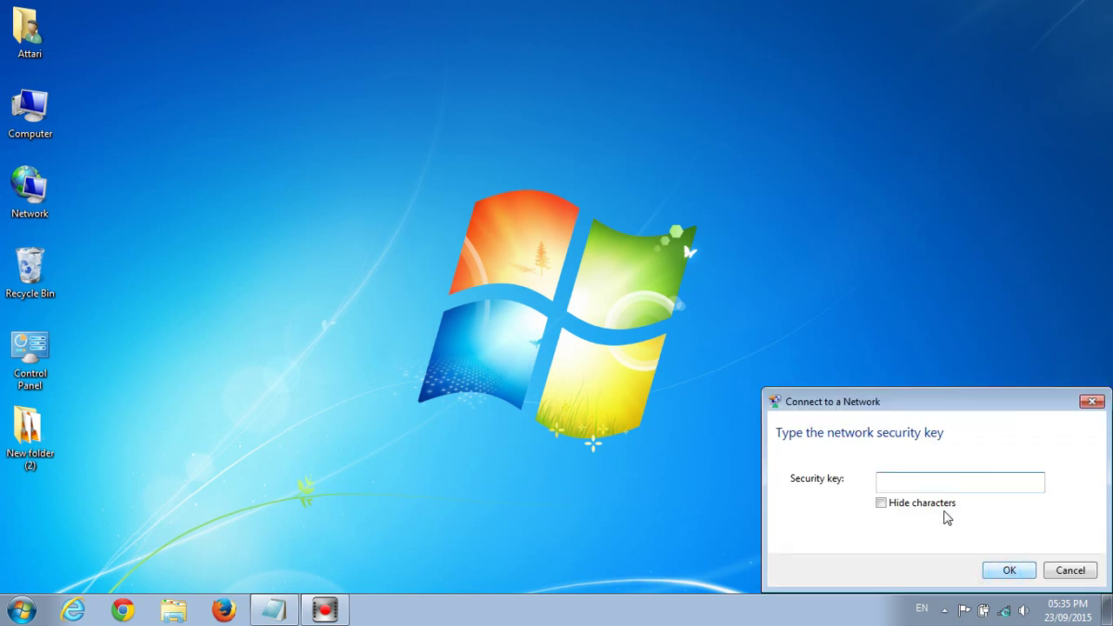
Step: Enter the security key with Hide characters checked and connect to hattel
{"action": "left_click", "coordinate": [881, 504]}
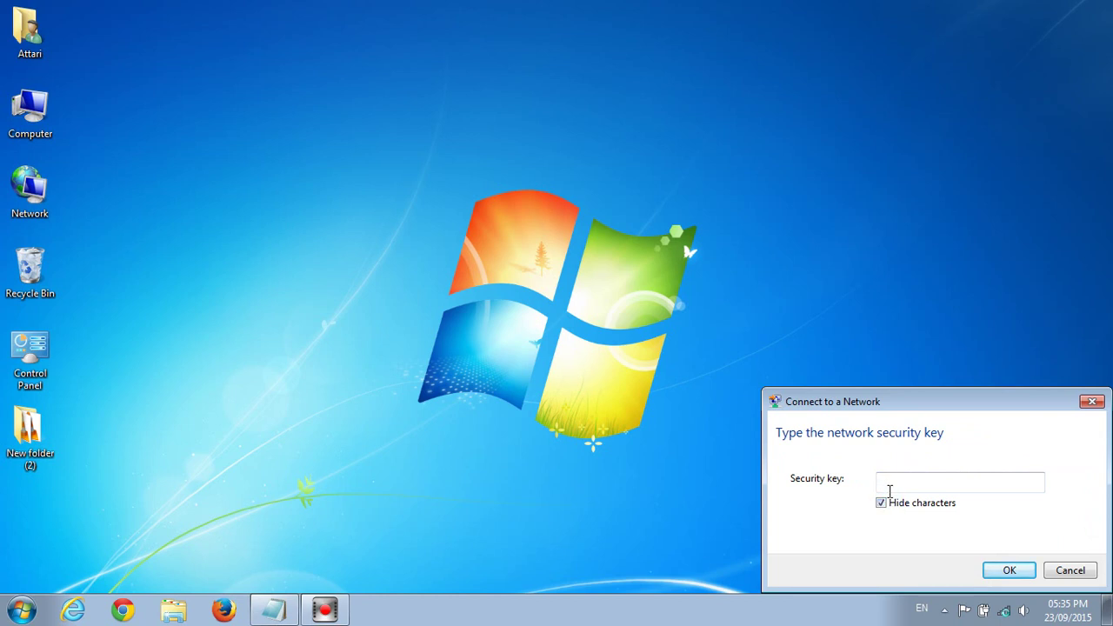
{"action": "left_click", "coordinate": [892, 490]}
{"action": "key", "text": "BackSpace"}
{"action": "key", "text": "BackSpace"}
{"action": "key", "text": "BackSpace"}
{"action": "key", "text": "BackSpace"}
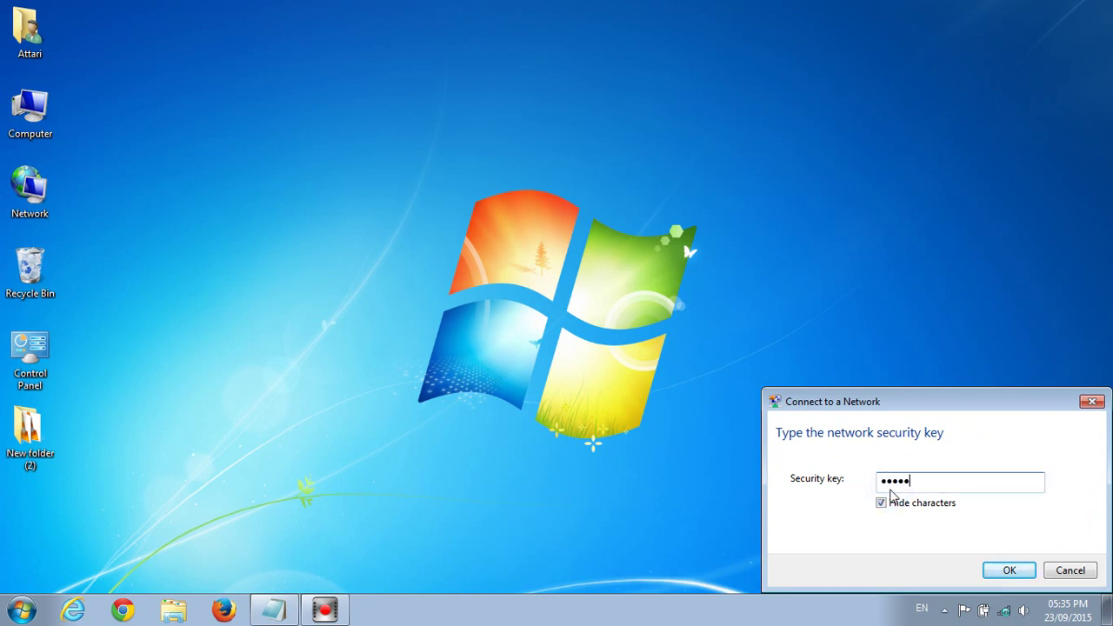
{"action": "left_click", "coordinate": [1000, 570]}
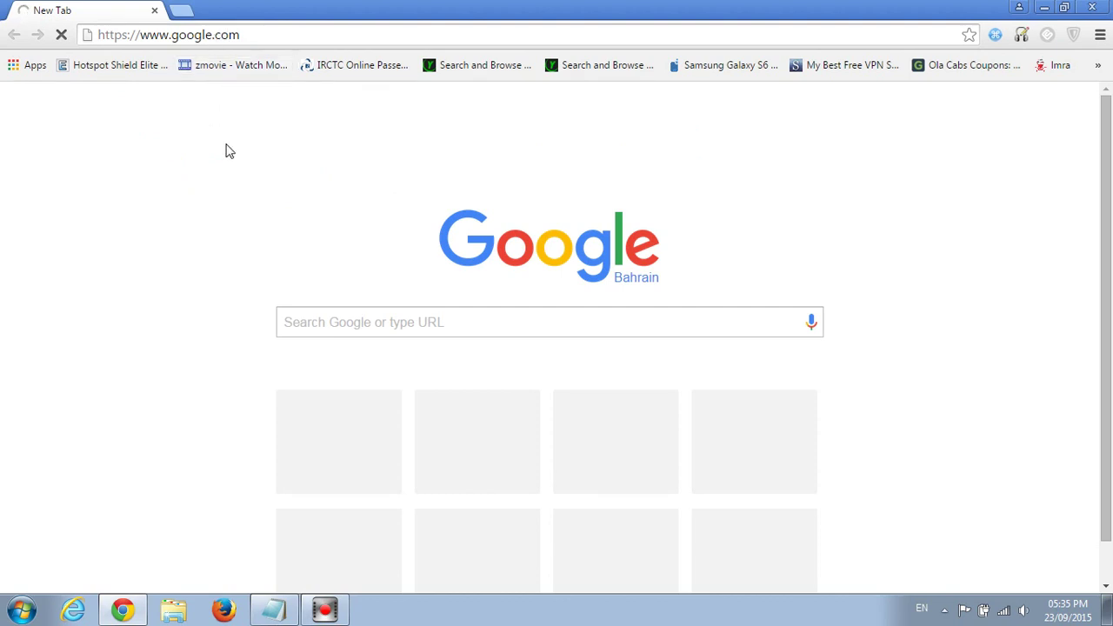
Step: Run a Google search for youtube in Chrome, then close the browser
{"action": "type", "text": "yout"}
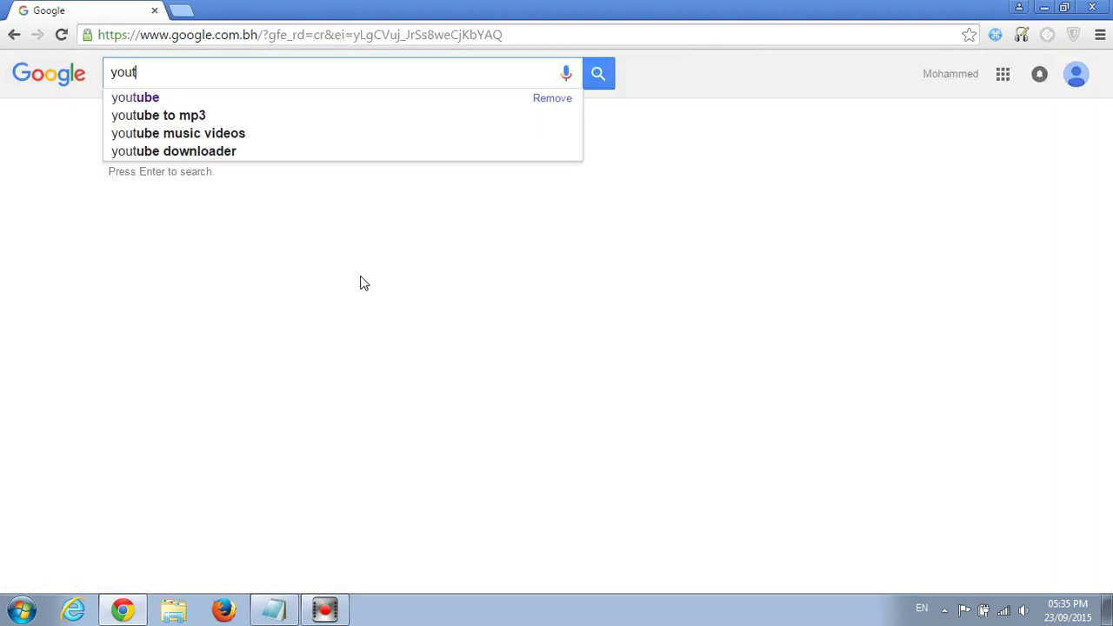
{"action": "type", "text": "ube"}
{"action": "key", "text": "Return"}
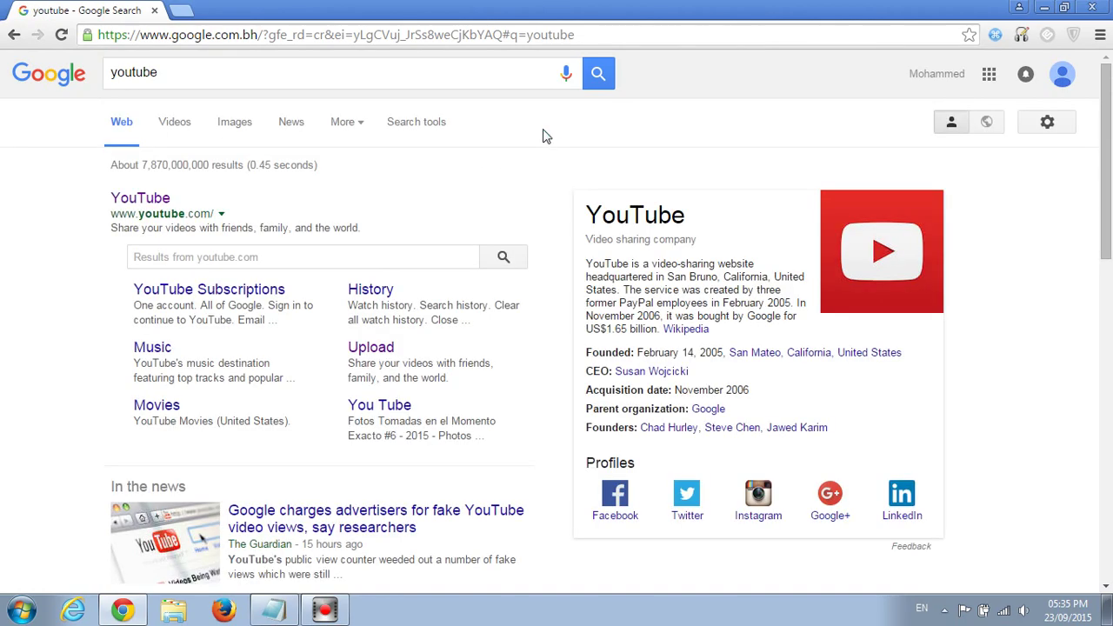
{"action": "left_click", "coordinate": [1092, 7]}
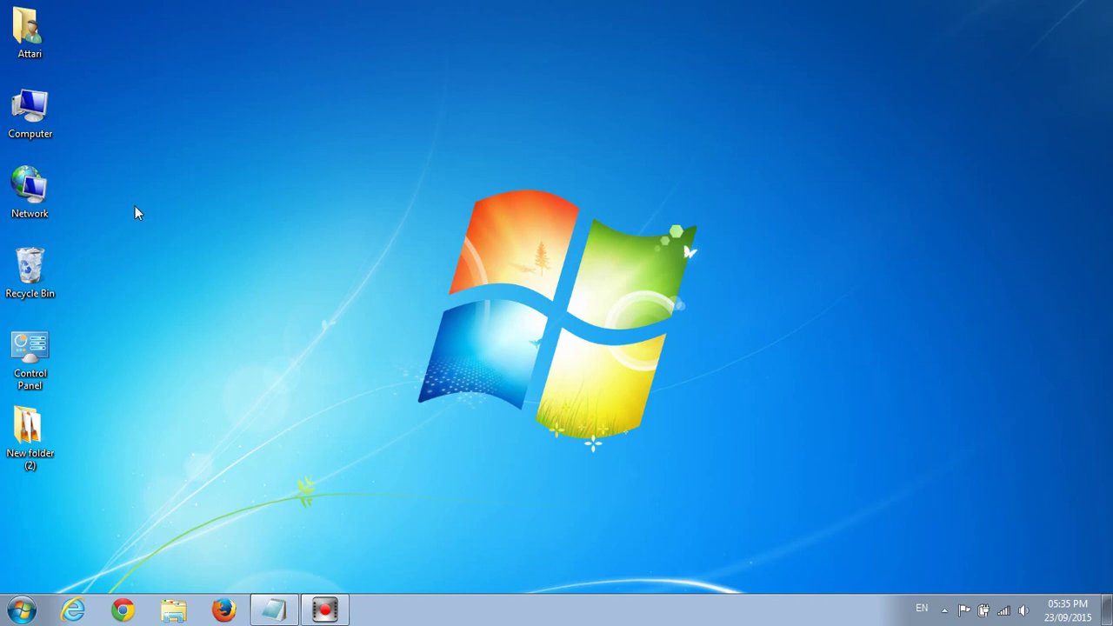
Step: From the Network icon's Properties, start a new connection with Manually connect to a wireless network
{"action": "right_click", "coordinate": [37, 200]}
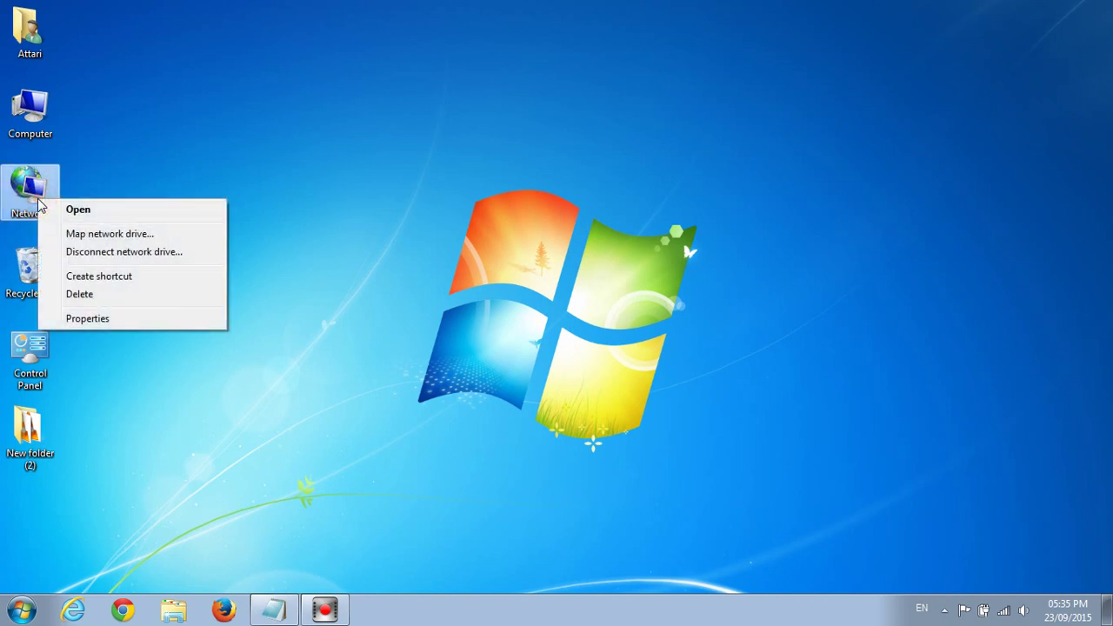
{"action": "left_click", "coordinate": [117, 321]}
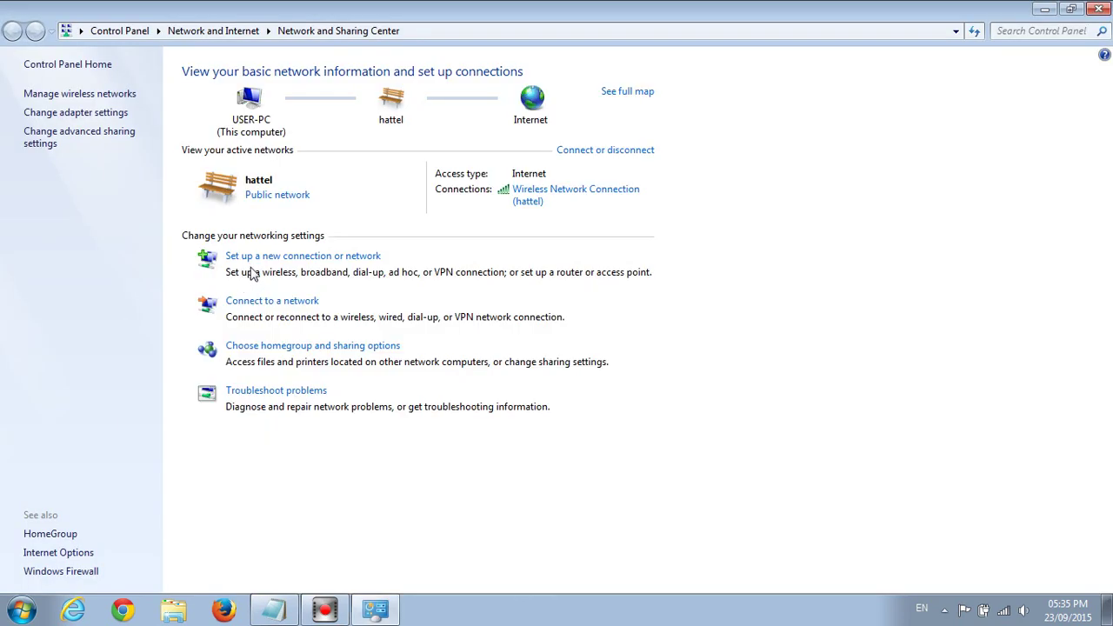
{"action": "left_click", "coordinate": [252, 261]}
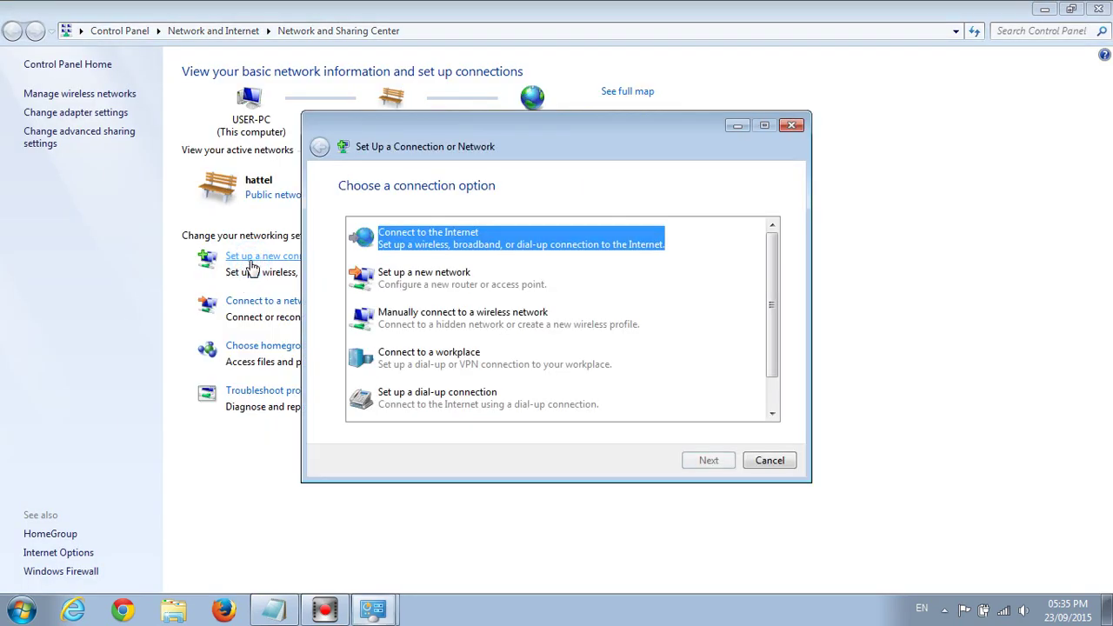
{"action": "left_click", "coordinate": [437, 315]}
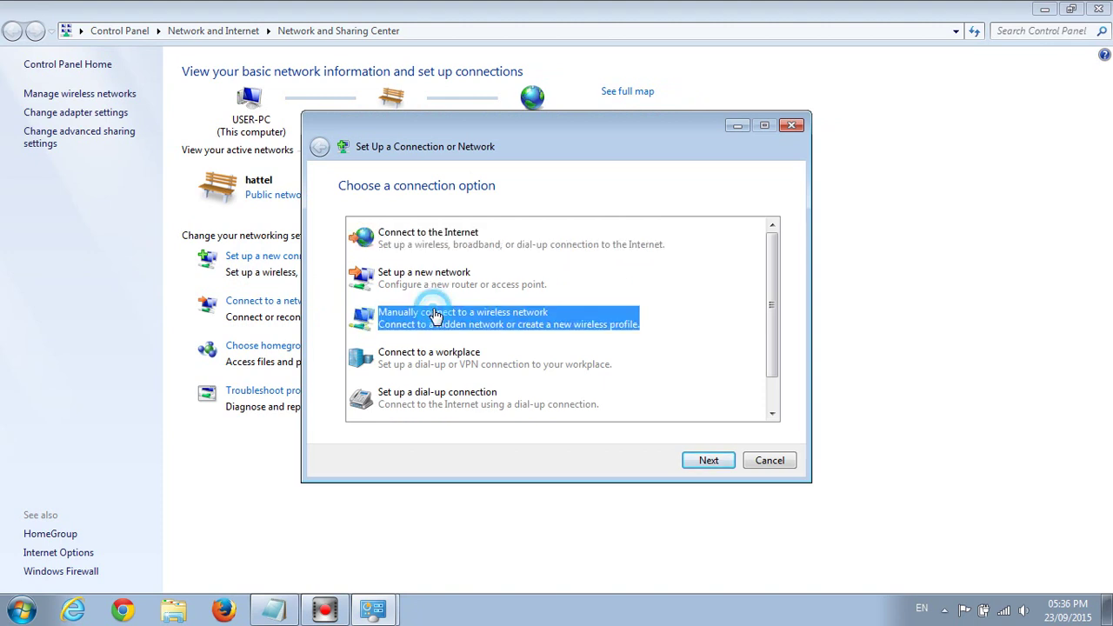
Step: Enter hattel as the network name and choose WPA2-Personal security
{"action": "left_click", "coordinate": [708, 461]}
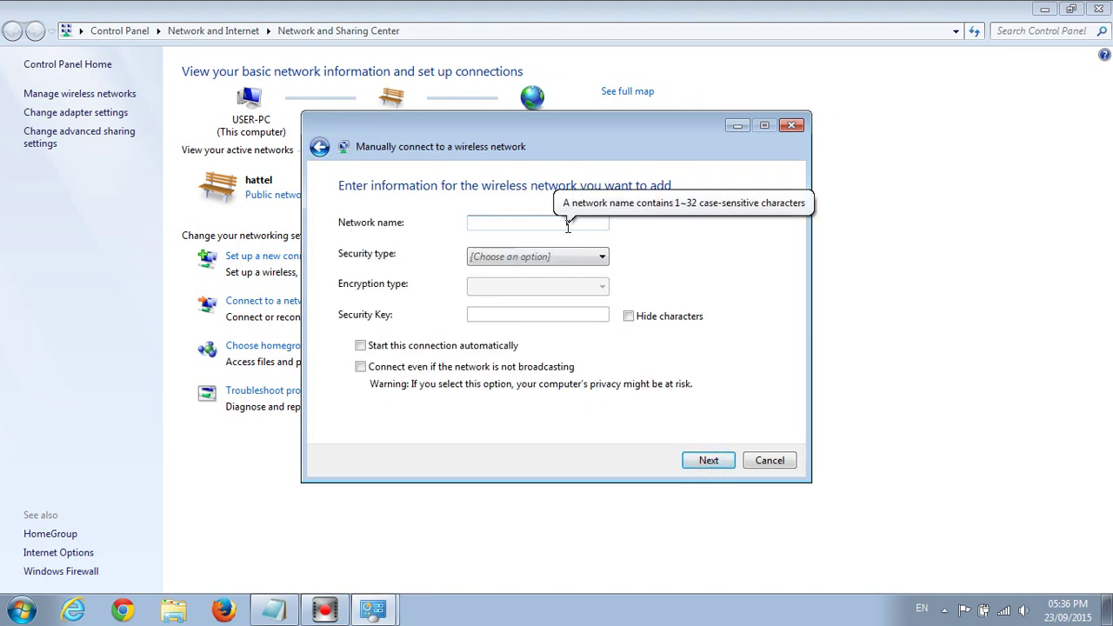
{"action": "type", "text": "hattel"}
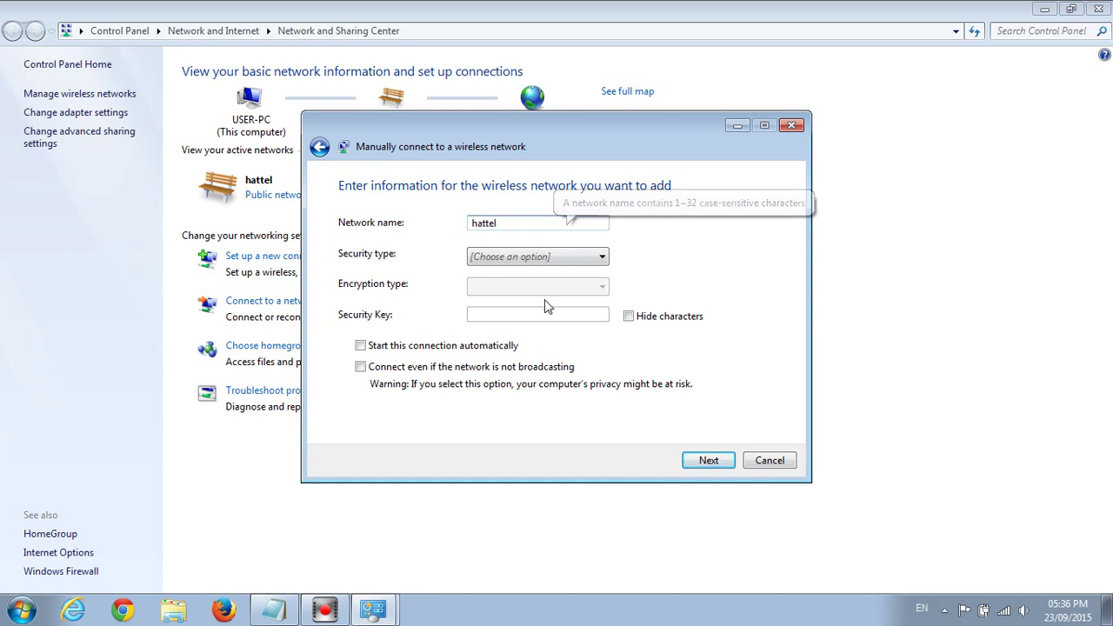
{"action": "left_click", "coordinate": [545, 255]}
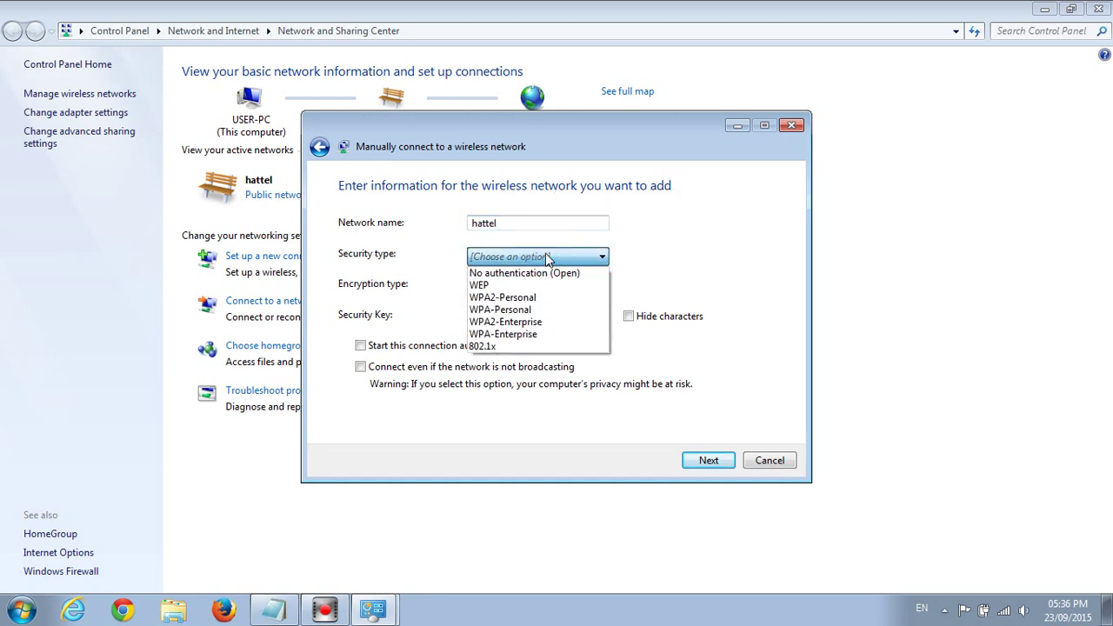
{"action": "left_click", "coordinate": [536, 299]}
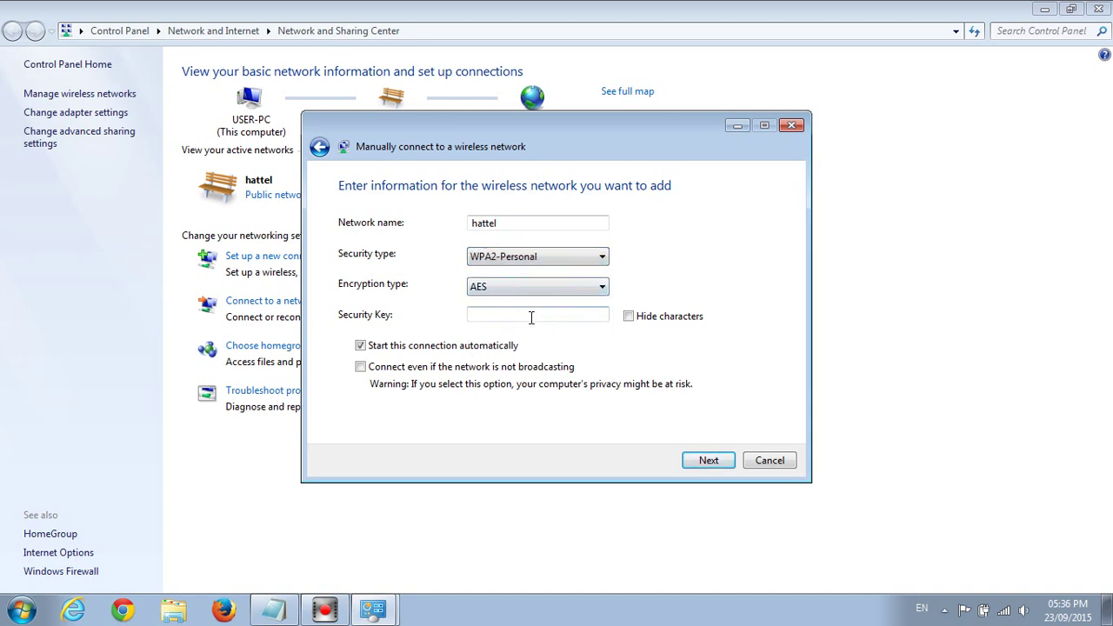
Step: Enter the security key with characters hidden and allow connecting when the network isn't broadcasting
{"action": "left_click", "coordinate": [531, 315]}
{"action": "left_click", "coordinate": [628, 315]}
{"action": "left_click", "coordinate": [561, 315]}
{"action": "type", "text": "a*************"}
{"action": "left_click", "coordinate": [360, 369]}
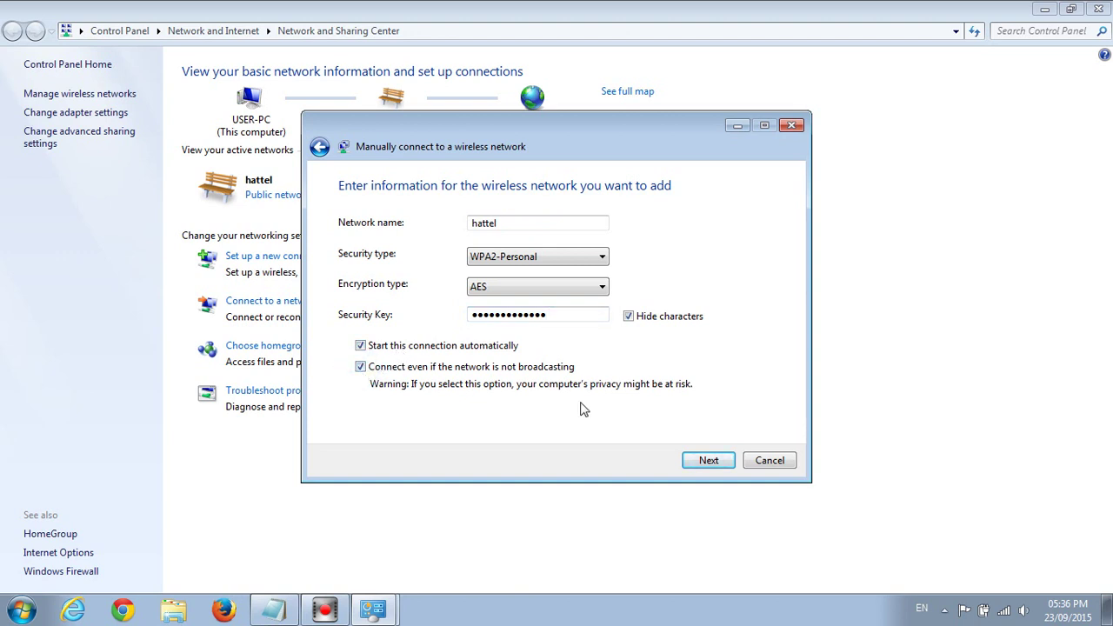